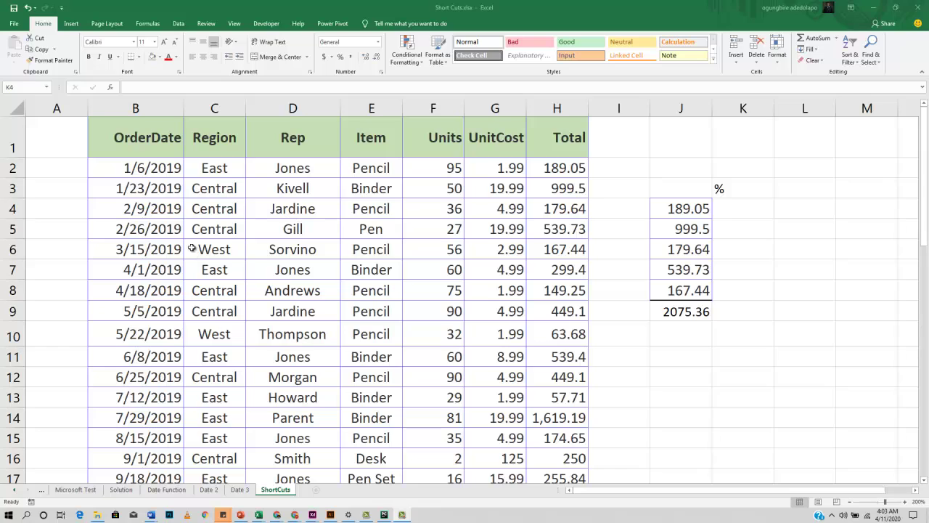
- Jump from the first order date to the data's last row and last column and back
{"action": "left_click", "coordinate": [164, 170]}
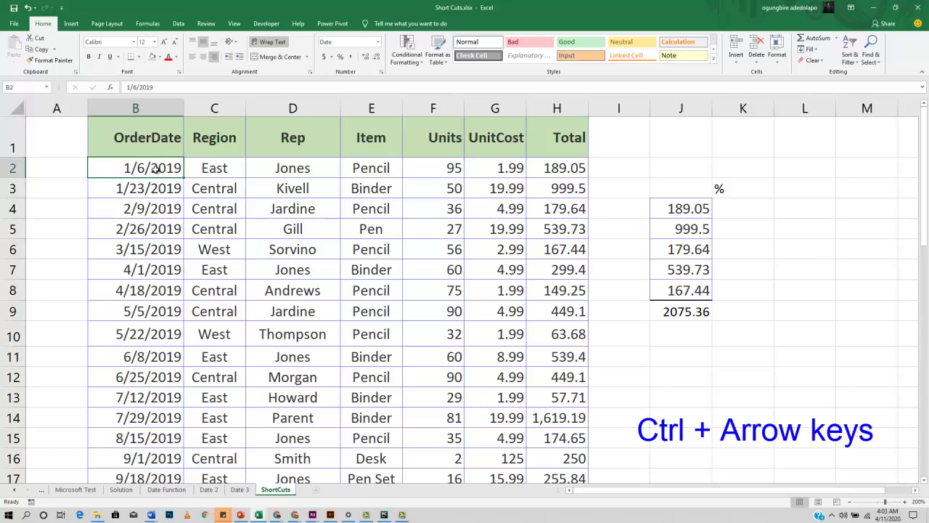
{"action": "key", "text": "ctrl+Down"}
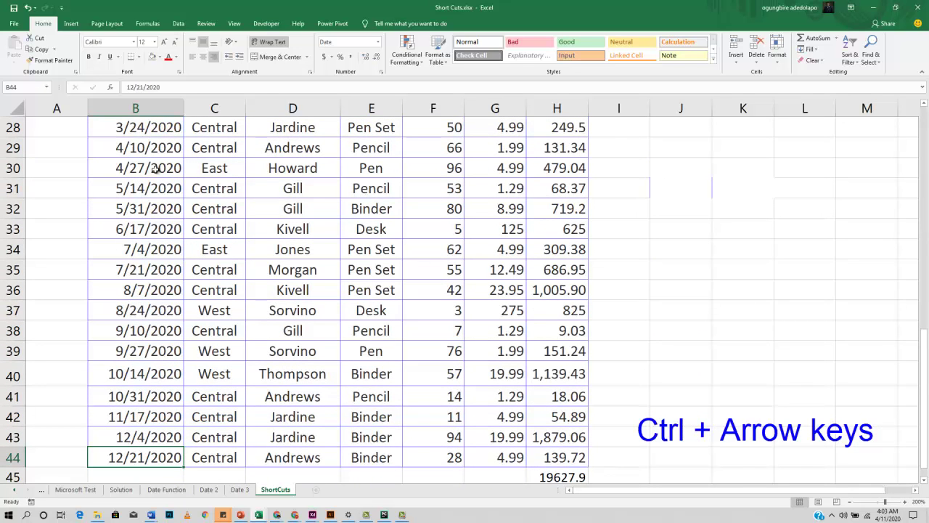
{"action": "key", "text": "ctrl+Up"}
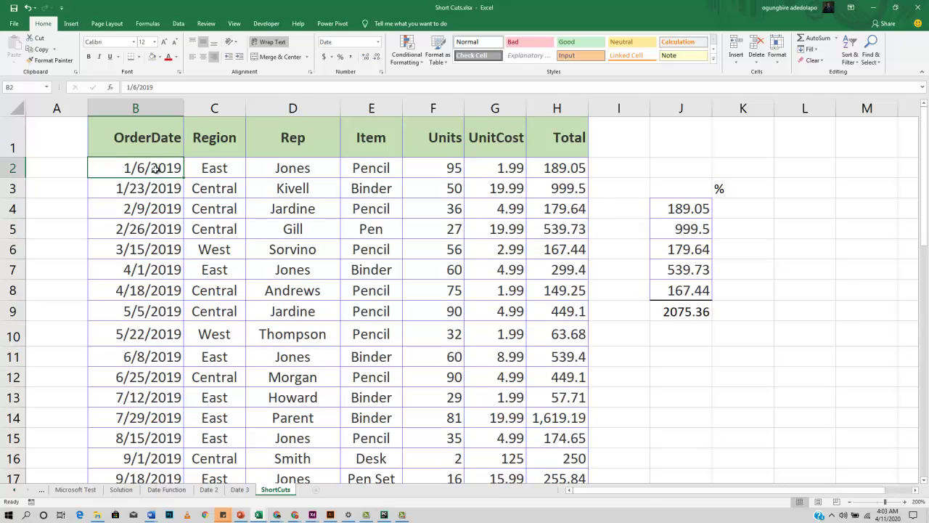
{"action": "key", "text": "ctrl+Right"}
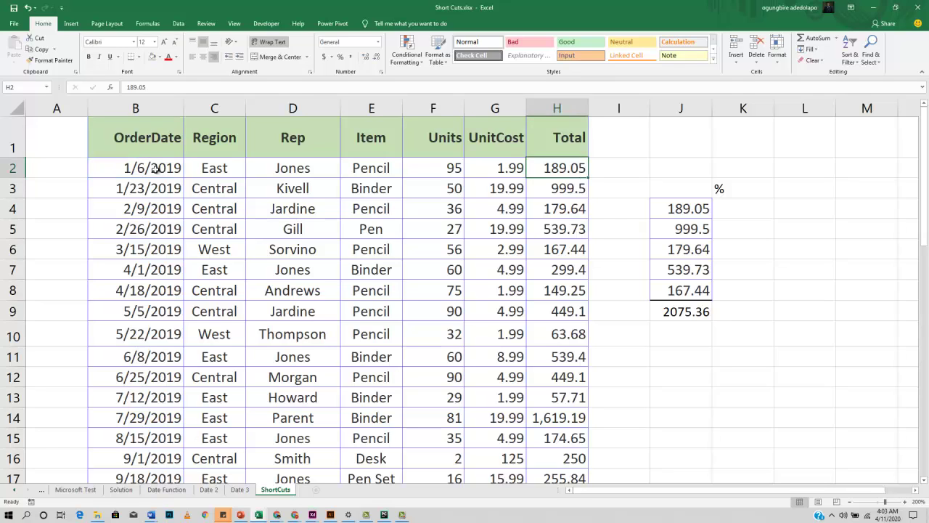
{"action": "key", "text": "ctrl+Left"}
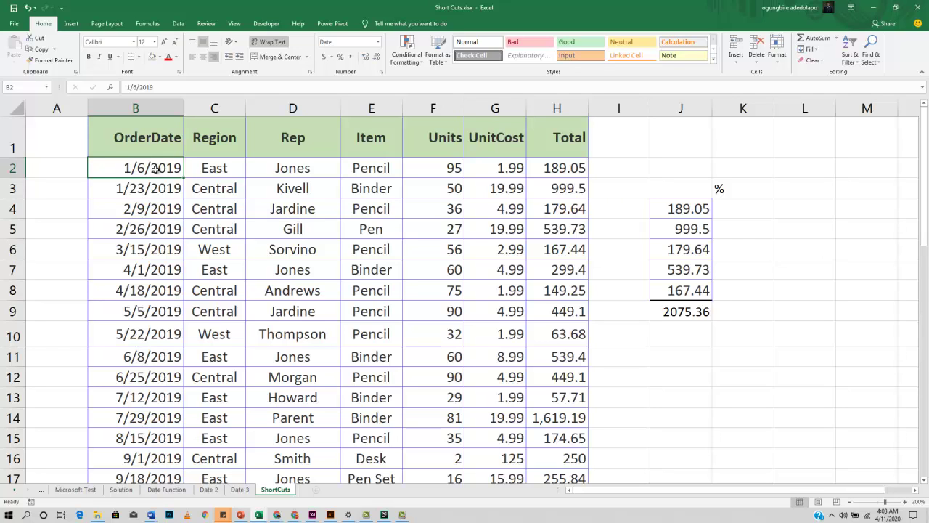
- Select the order table from OrderDate down to the last row across columns B to H, then deselect
{"action": "key", "text": "ctrl+shift+Down"}
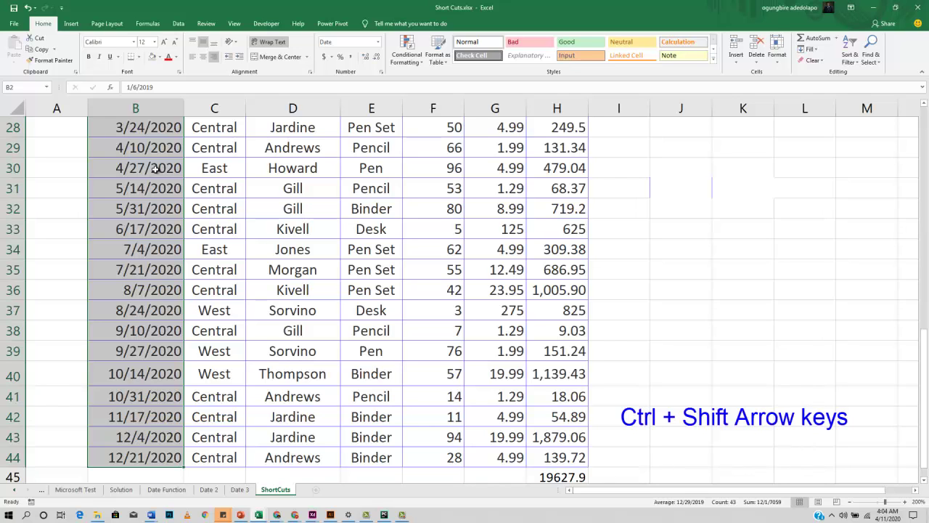
{"action": "key", "text": "ctrl+shift+Right"}
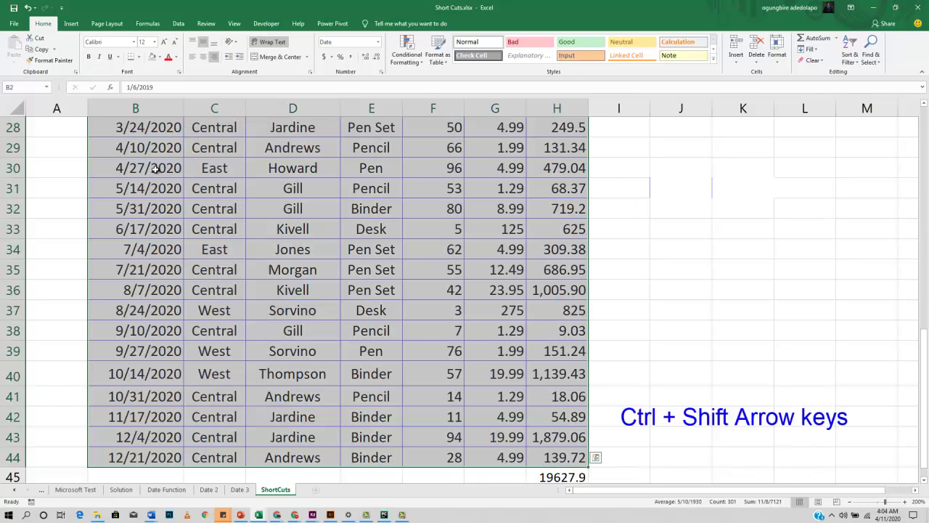
{"action": "scroll", "coordinate": [154, 169], "scroll_direction": "up", "scroll_amount": 1}
{"action": "scroll", "coordinate": [379, 342], "scroll_direction": "up", "scroll_amount": 5}
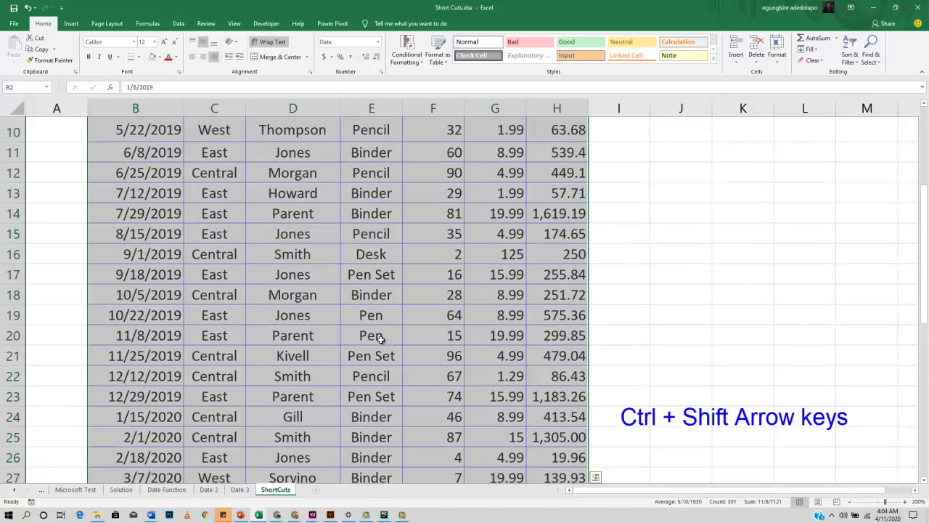
{"action": "scroll", "coordinate": [379, 339], "scroll_direction": "up", "scroll_amount": 3}
{"action": "left_click", "coordinate": [604, 201]}
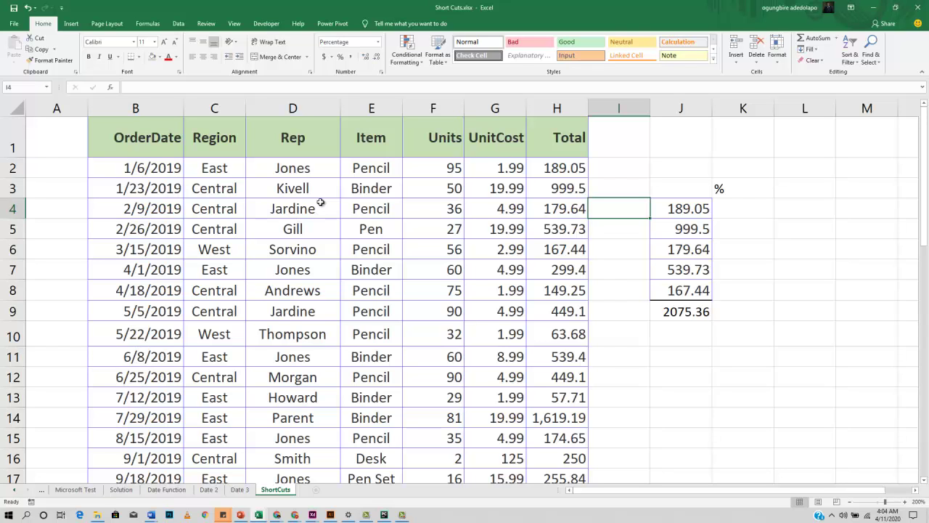
{"action": "scroll", "coordinate": [326, 249], "scroll_direction": "down", "scroll_amount": 3}
{"action": "scroll", "coordinate": [326, 249], "scroll_direction": "up", "scroll_amount": 3}
- Check the J4:J8 sum and J9 total, then enter =J4/J9 in K4
{"action": "left_click_drag", "start_coordinate": [684, 209], "coordinate": [683, 292]}
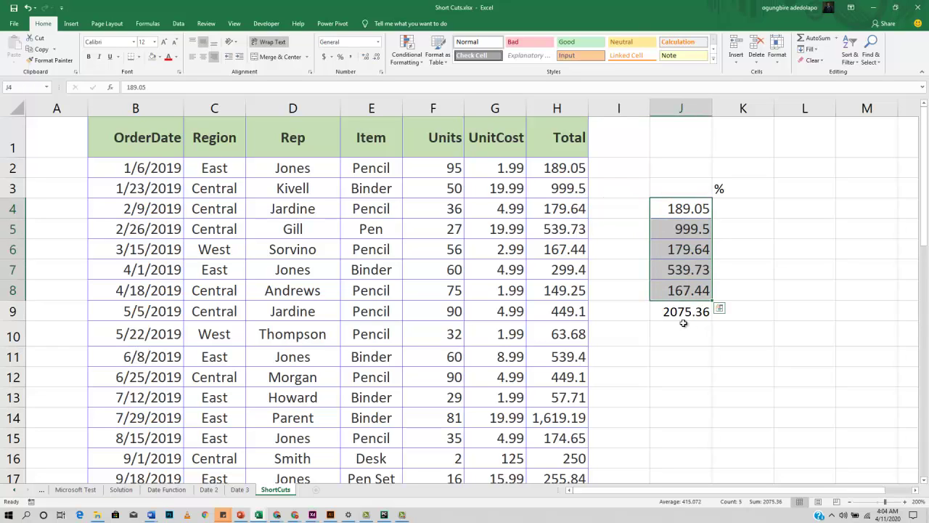
{"action": "left_click", "coordinate": [675, 313]}
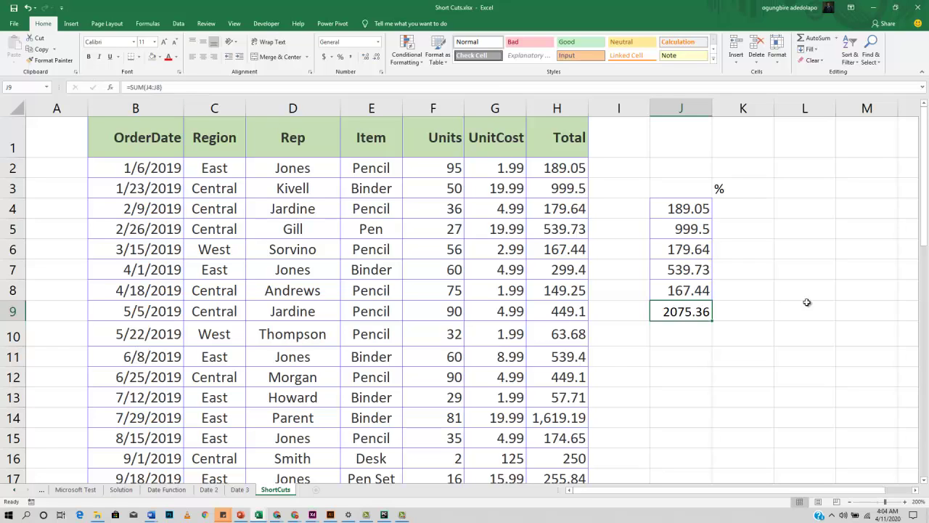
{"action": "left_click", "coordinate": [741, 209]}
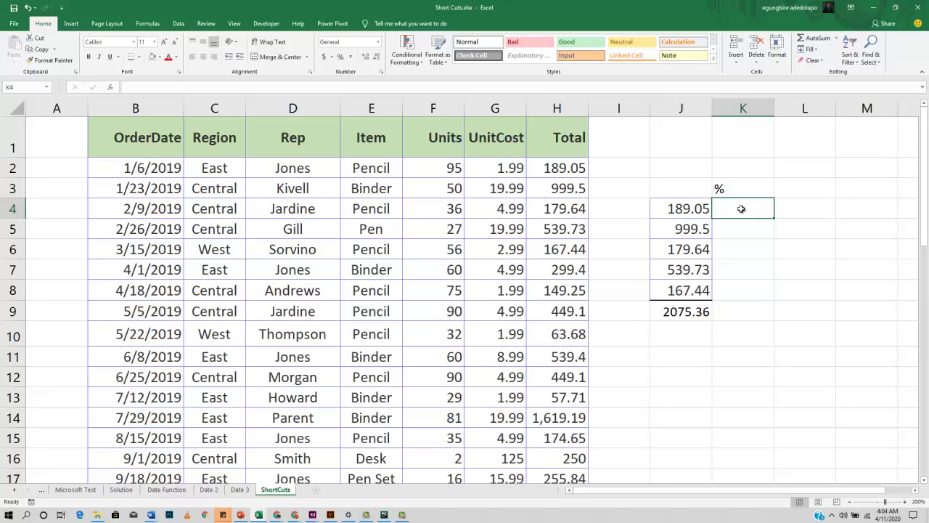
{"action": "type", "text": "="}
{"action": "left_click", "coordinate": [691, 206]}
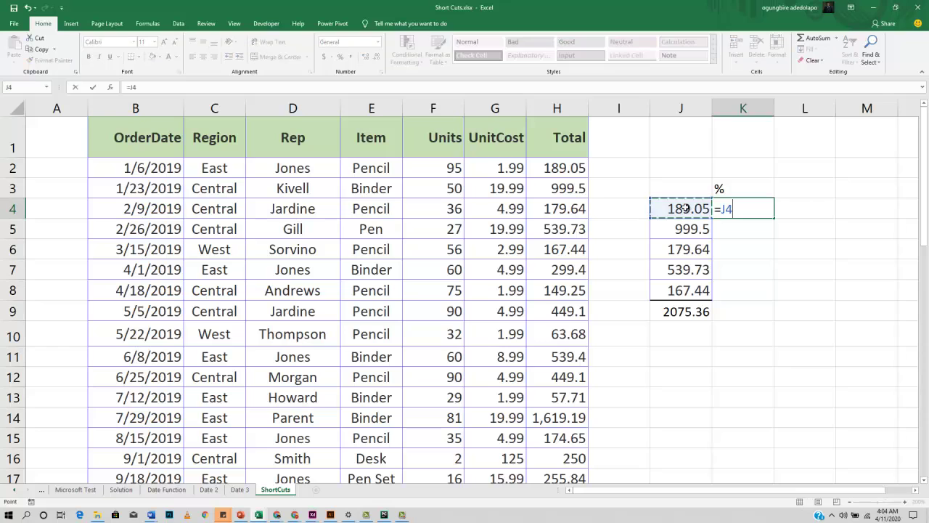
{"action": "type", "text": "/"}
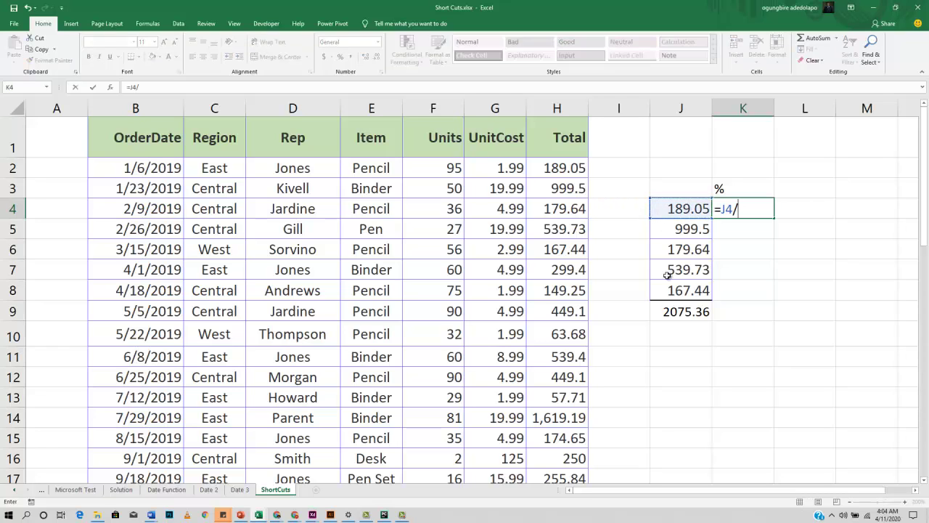
{"action": "left_click", "coordinate": [674, 310]}
{"action": "key", "text": "Return"}
- Format K4 as Percentage (9.11%) and fill it down to K5:K6, producing #DIV/0!
{"action": "left_click", "coordinate": [752, 209]}
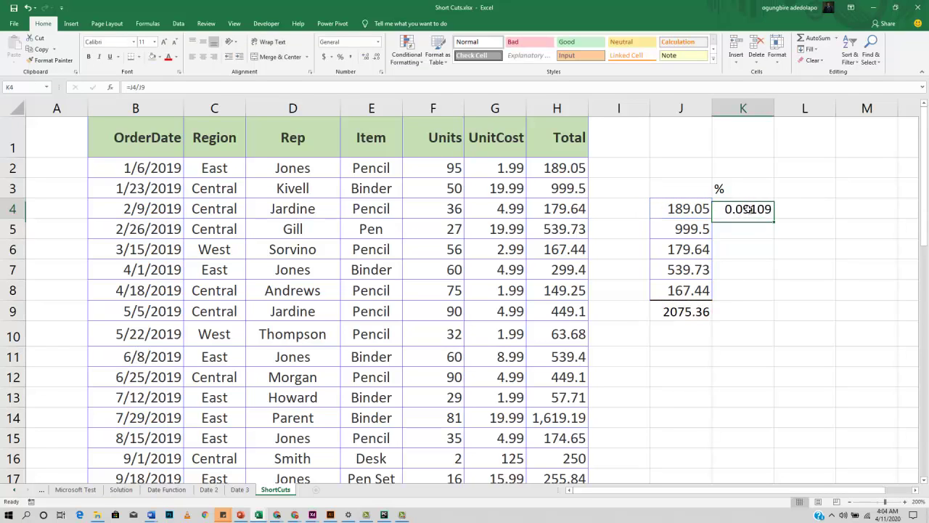
{"action": "left_click", "coordinate": [378, 42]}
{"action": "left_click", "coordinate": [359, 208]}
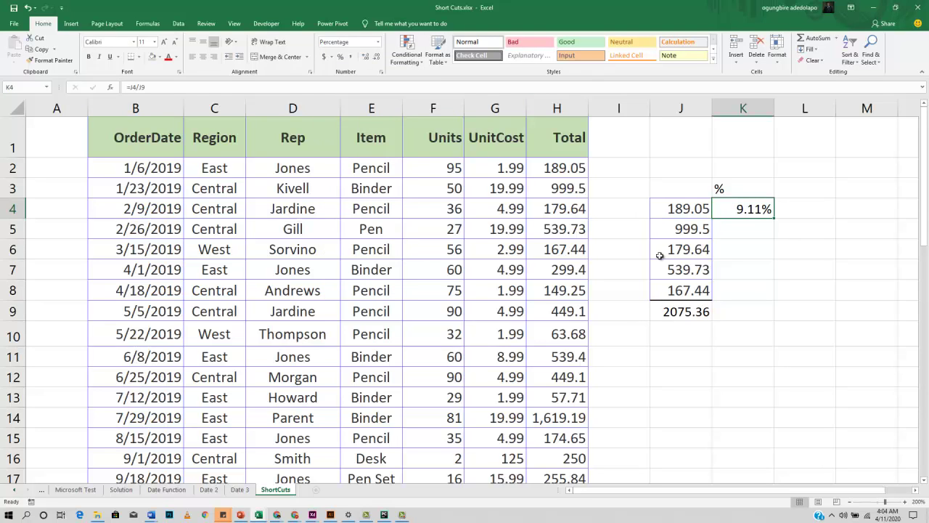
{"action": "left_click", "coordinate": [786, 214]}
{"action": "left_click", "coordinate": [740, 207]}
{"action": "left_click_drag", "start_coordinate": [774, 218], "coordinate": [775, 265]}
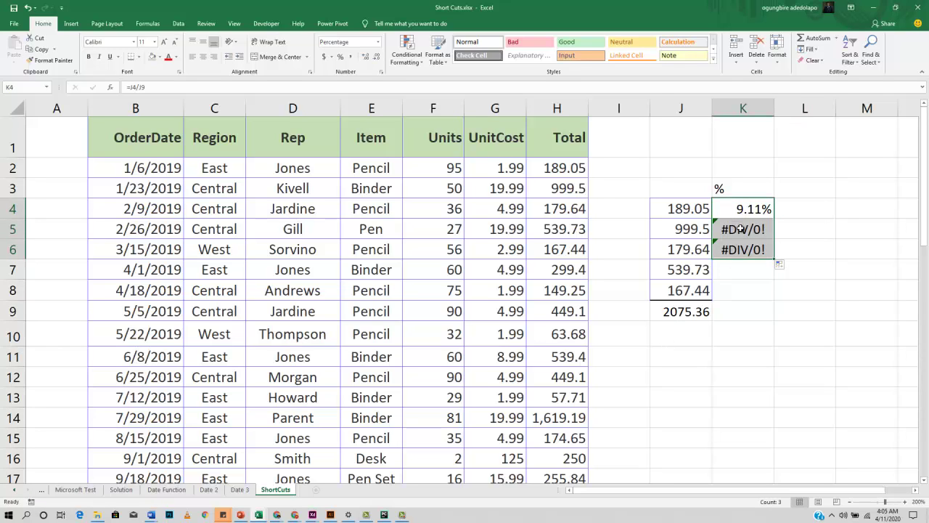
- Note the empty J10 below the J9 total and clear the #DIV/0! errors from K5:K6
{"action": "left_click", "coordinate": [673, 341]}
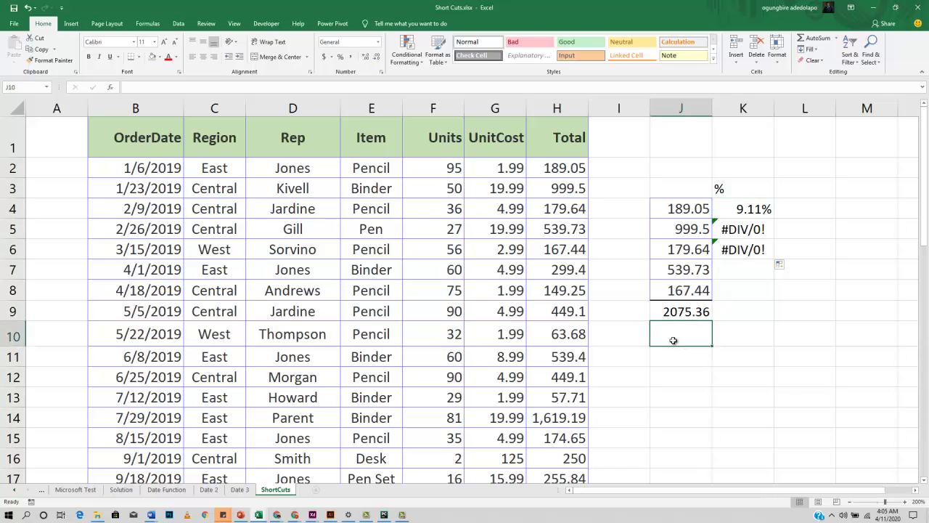
{"action": "left_click", "coordinate": [692, 312]}
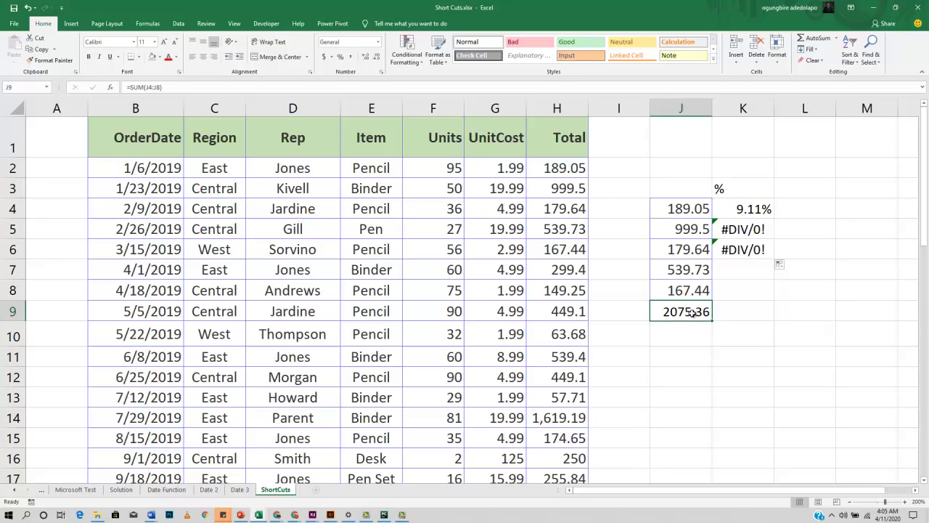
{"action": "left_click", "coordinate": [756, 208]}
{"action": "left_click_drag", "start_coordinate": [748, 228], "coordinate": [749, 254]}
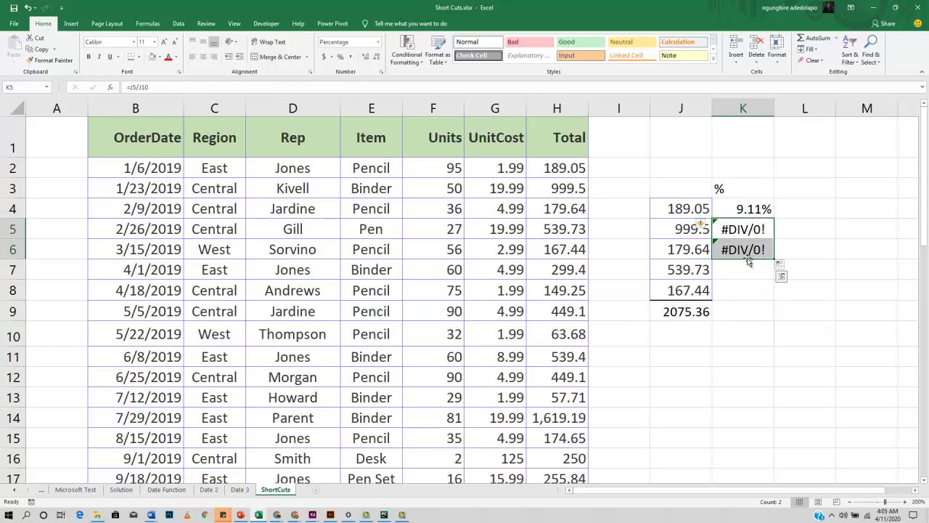
{"action": "key", "text": "Delete"}
- Change K4 to =J4/$J$9 and fill it down to K8, giving 48.16%, 8.66%, 26.01%, 8.07%
{"action": "left_click", "coordinate": [753, 209]}
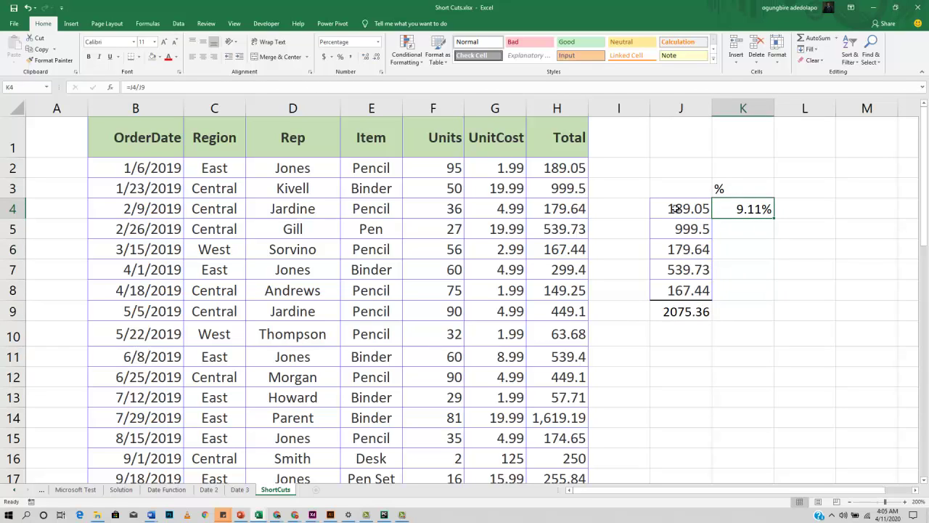
{"action": "left_click", "coordinate": [141, 87]}
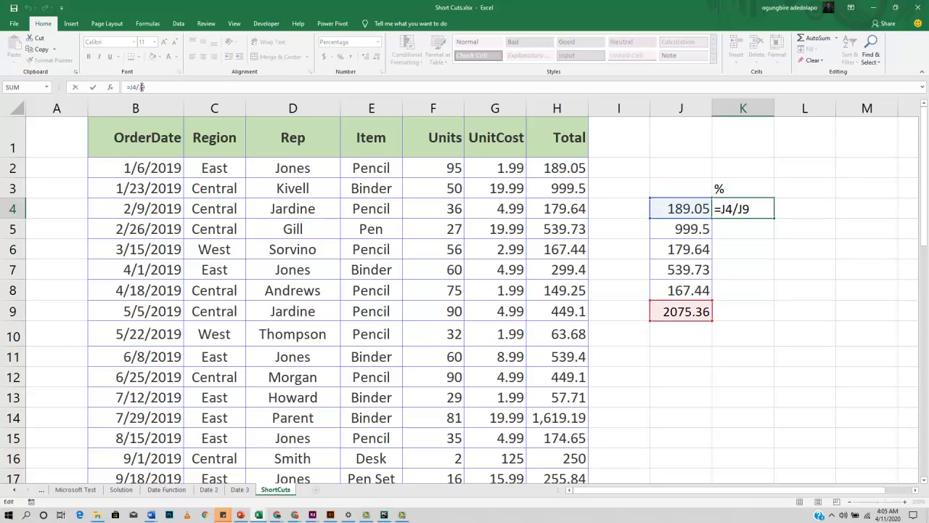
{"action": "type", "text": "$"}
{"action": "left_click", "coordinate": [139, 87]}
{"action": "type", "text": "$"}
{"action": "key", "text": "Return"}
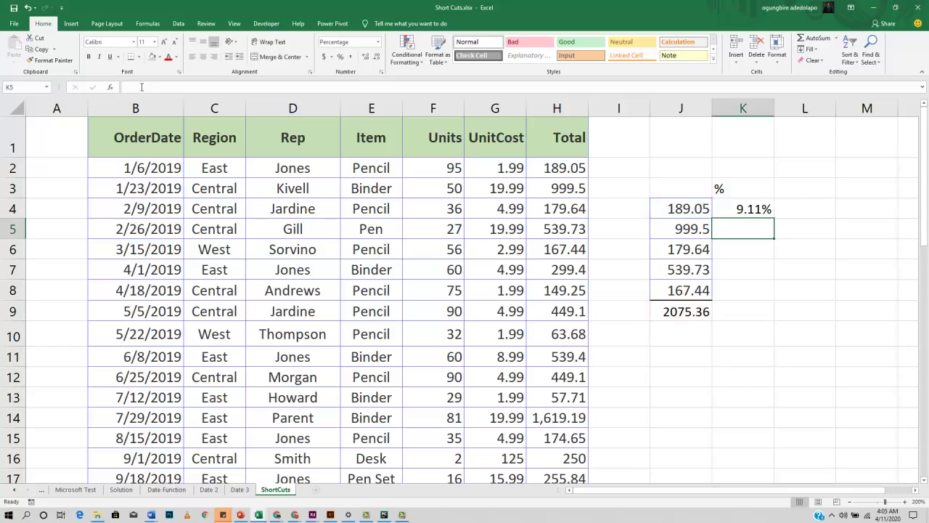
{"action": "left_click", "coordinate": [747, 209]}
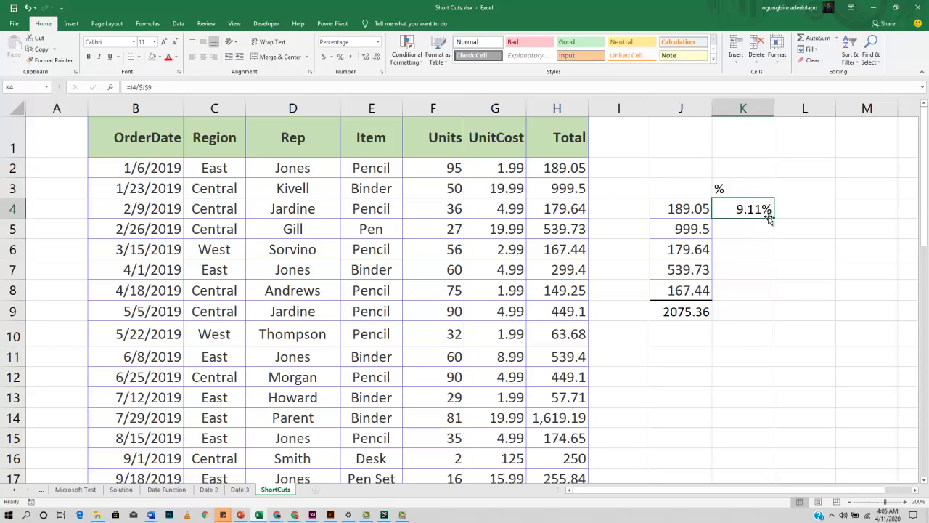
{"action": "left_click_drag", "start_coordinate": [774, 219], "coordinate": [782, 296]}
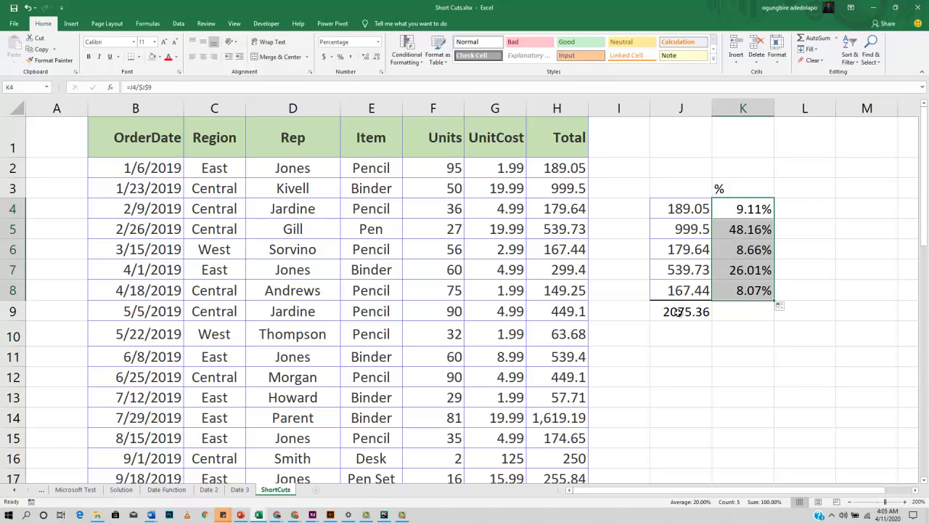
- Clear the copied percentages from K5:K8, leaving only K4
{"action": "left_click", "coordinate": [677, 312]}
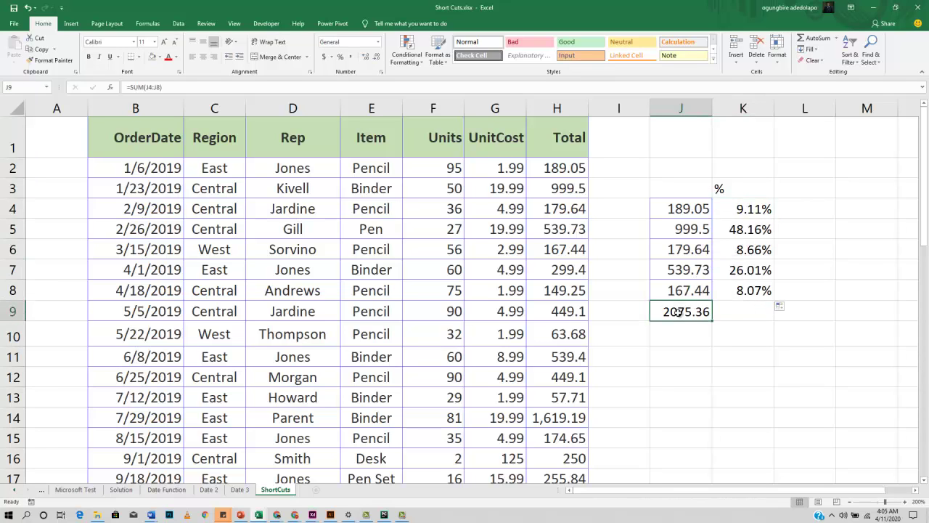
{"action": "left_click", "coordinate": [758, 233]}
{"action": "left_click_drag", "start_coordinate": [755, 249], "coordinate": [743, 289]}
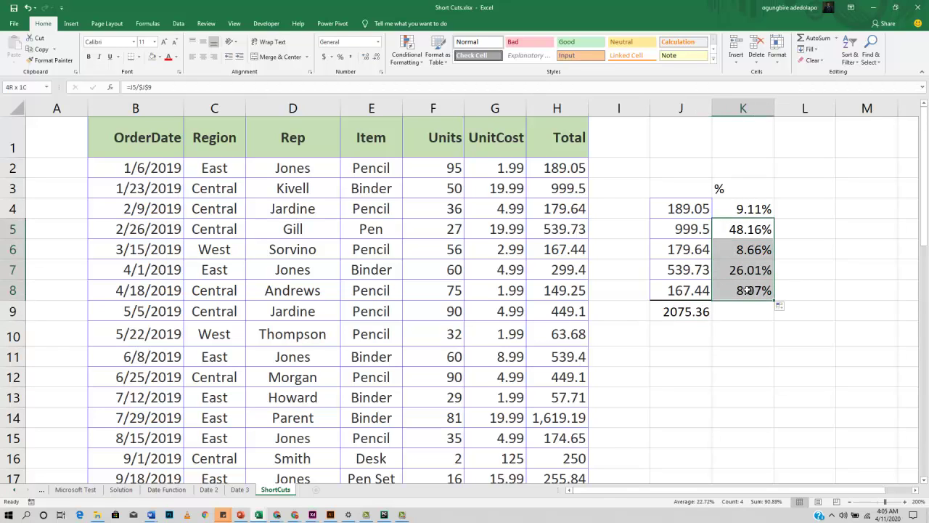
{"action": "key", "text": "Delete"}
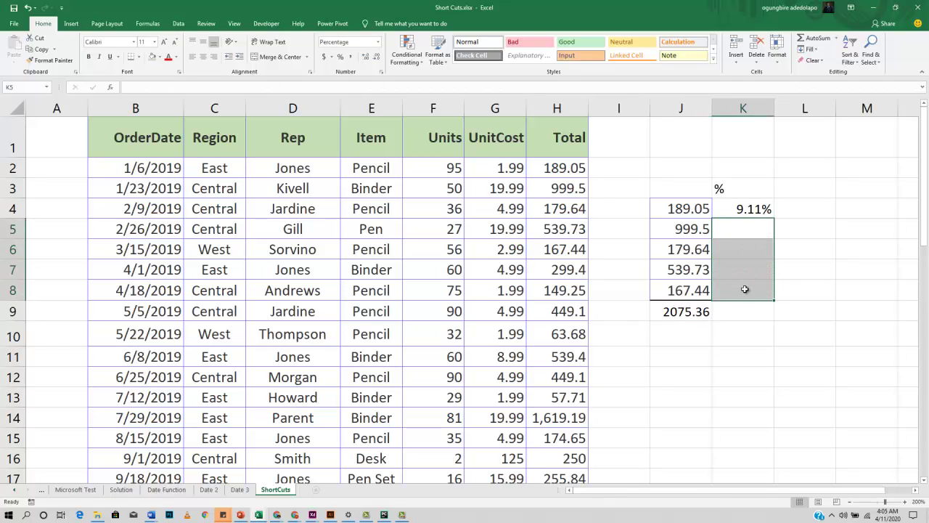
- Re-edit K4's formula, toggling the total reference between J9 and $J$9 with F4
{"action": "left_click", "coordinate": [751, 208]}
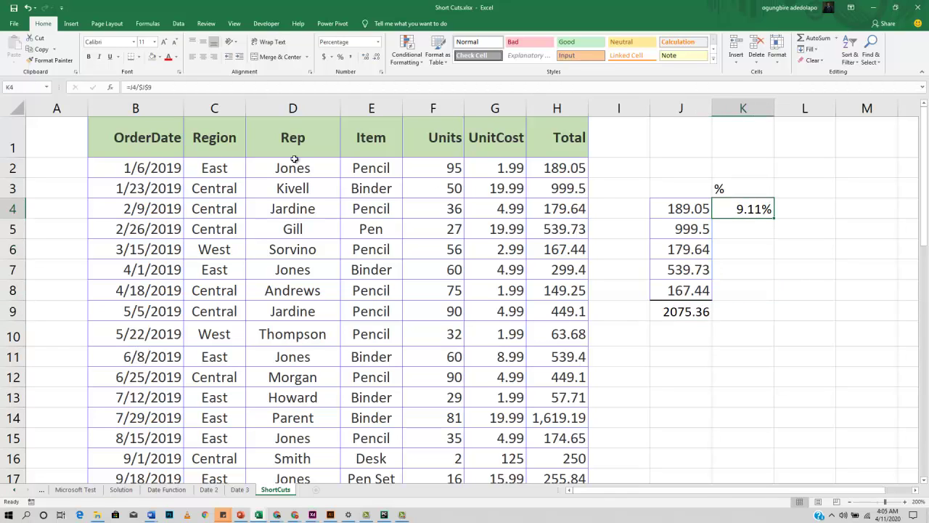
{"action": "left_click", "coordinate": [149, 87]}
{"action": "key", "text": "F4"}
{"action": "key", "text": "F4"}
{"action": "key", "text": "F4"}
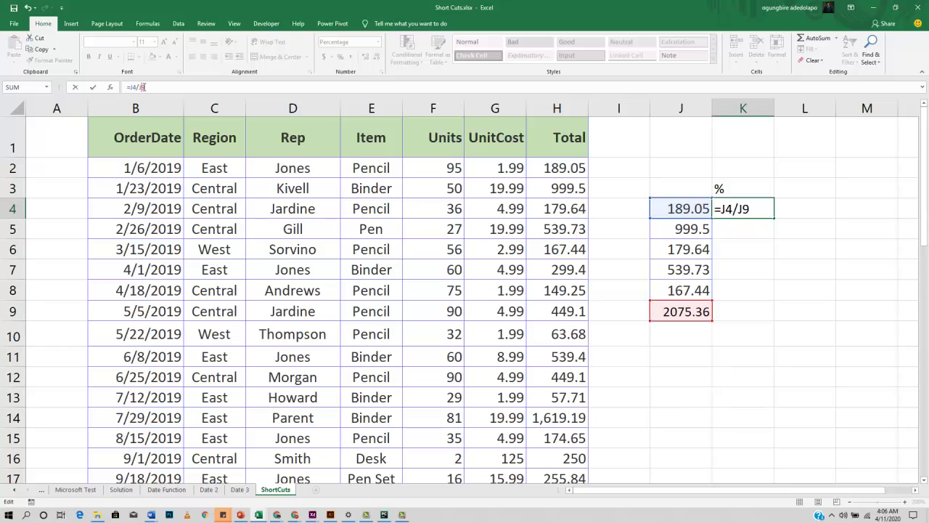
{"action": "key", "text": "F4"}
{"action": "key", "text": "F4"}
{"action": "key", "text": "F4"}
{"action": "key", "text": "F4"}
{"action": "left_click", "coordinate": [762, 230]}
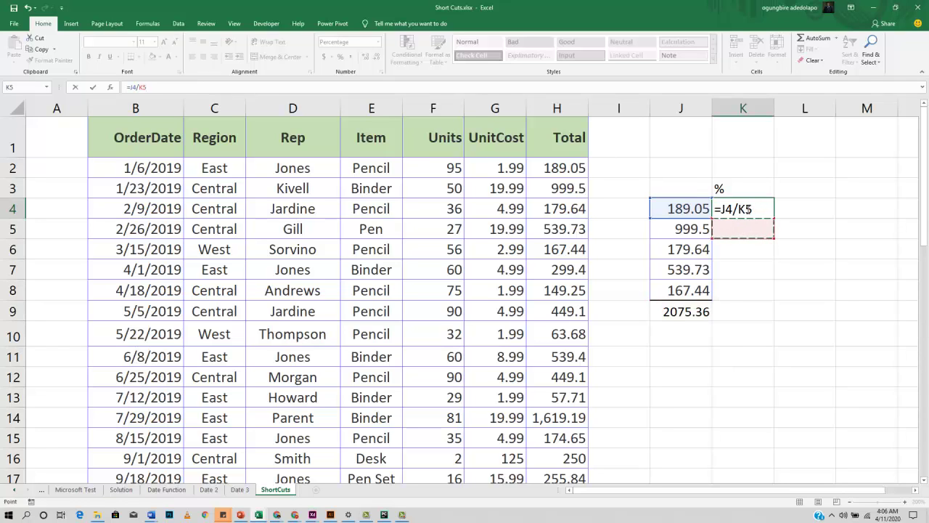
- Cancel the accidental edit and recommit K4 as =J4/$J$9
{"action": "key", "text": "Escape"}
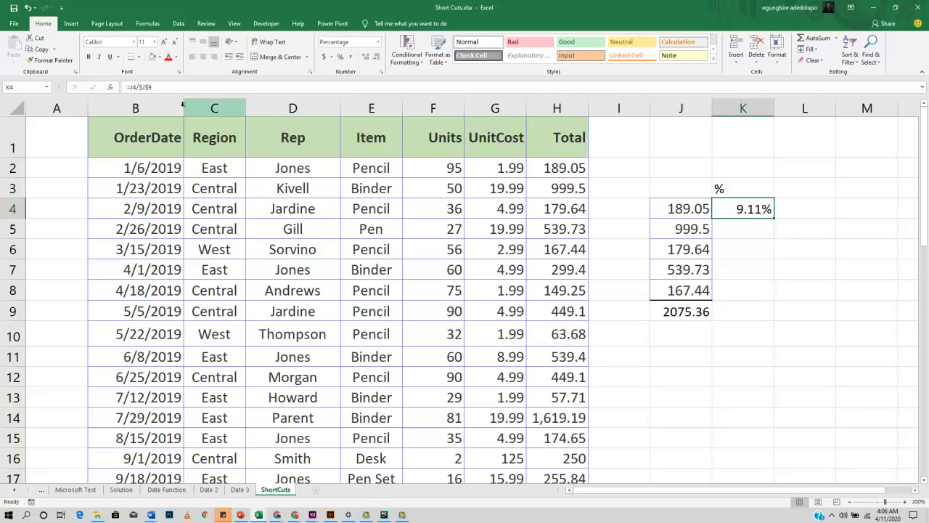
{"action": "left_click", "coordinate": [148, 87]}
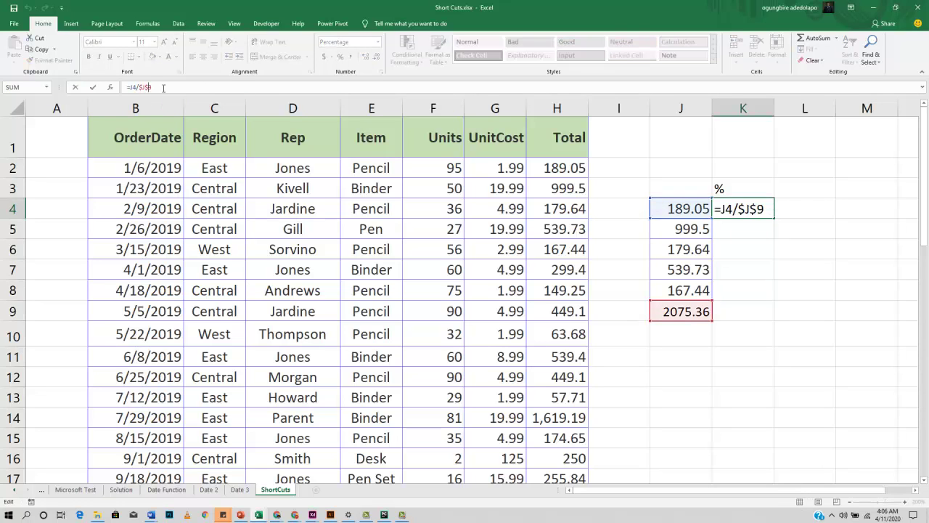
{"action": "key", "text": "Escape"}
{"action": "key", "text": "F2"}
{"action": "key", "text": "Return"}
- Fill K4 down to K8, showing 9.11%, 48.16%, 8.66%, 26.01% and 8.07%
{"action": "left_click", "coordinate": [767, 209]}
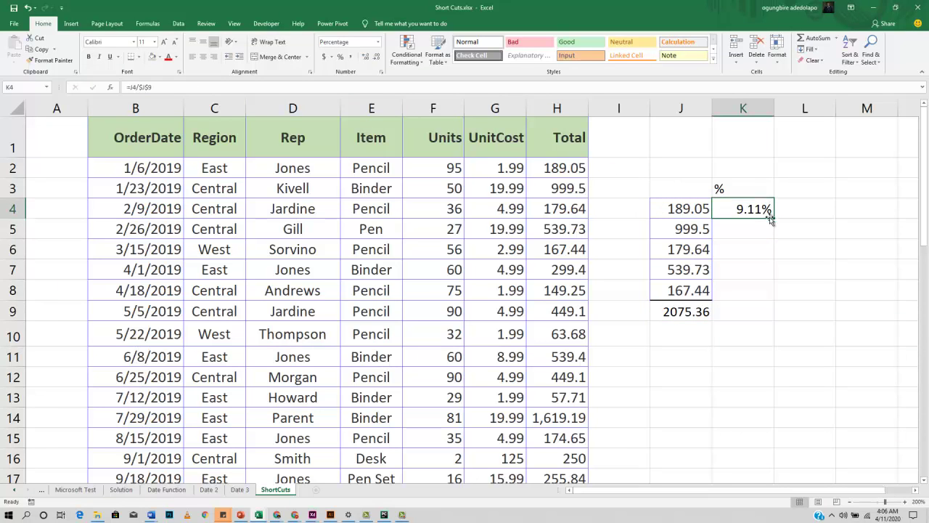
{"action": "left_click_drag", "start_coordinate": [771, 219], "coordinate": [773, 305]}
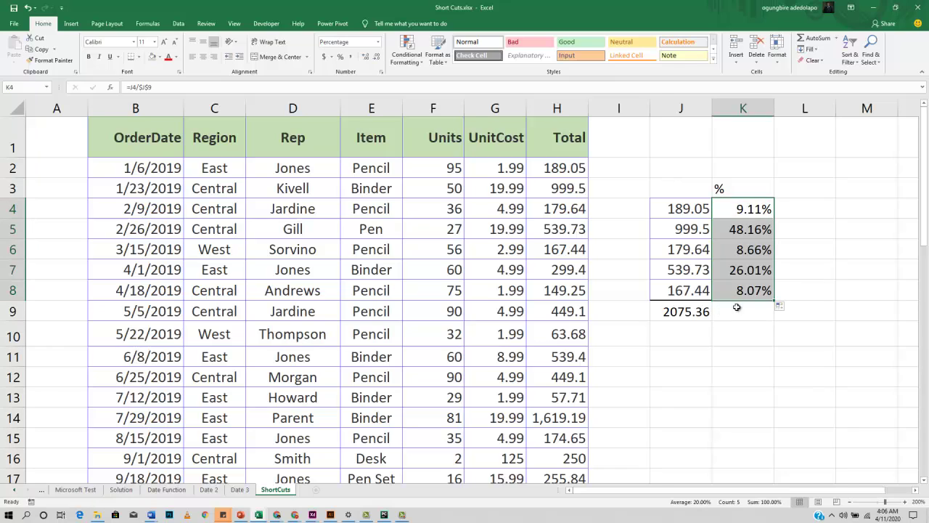
{"action": "left_click", "coordinate": [741, 332]}
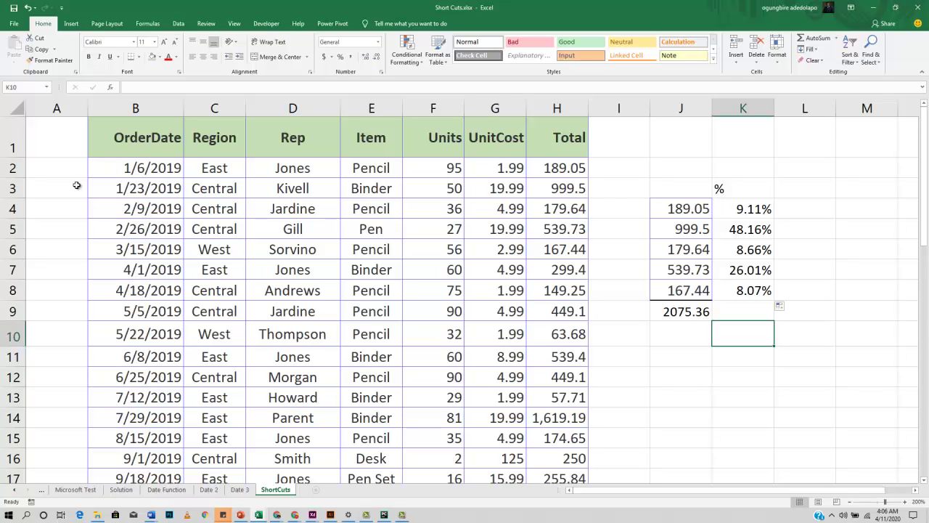
{"action": "scroll", "coordinate": [75, 226], "scroll_direction": "down", "scroll_amount": 6}
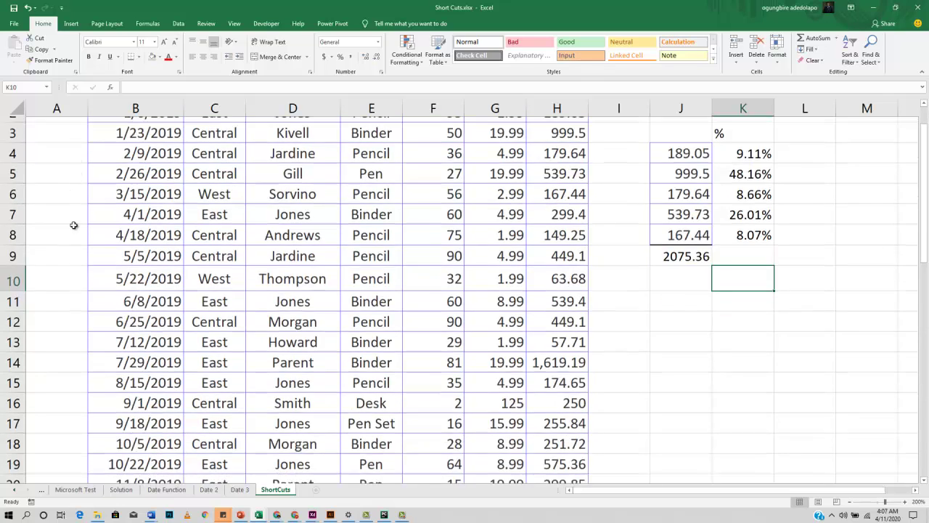
{"action": "scroll", "coordinate": [75, 243], "scroll_direction": "down", "scroll_amount": 4}
{"action": "scroll", "coordinate": [73, 239], "scroll_direction": "up", "scroll_amount": 10}
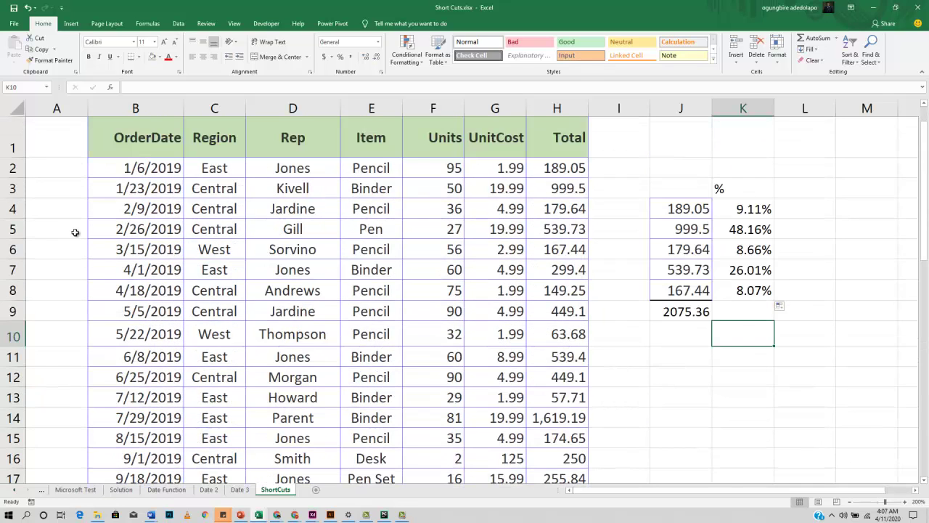
- Enter the serial numbers 1, 2 and 3 in A2:A4
{"action": "left_click", "coordinate": [68, 172]}
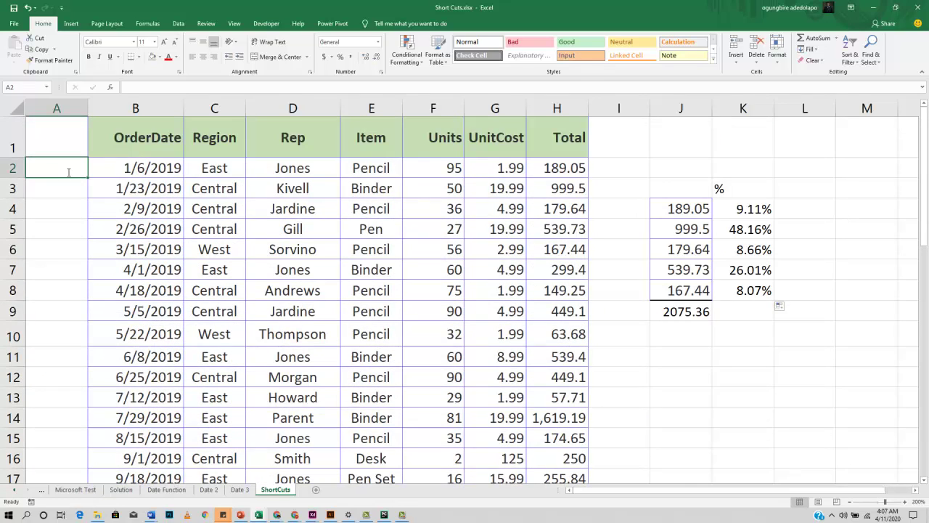
{"action": "type", "text": "1"}
{"action": "key", "text": "Return"}
{"action": "type", "text": "2"}
{"action": "key", "text": "Return"}
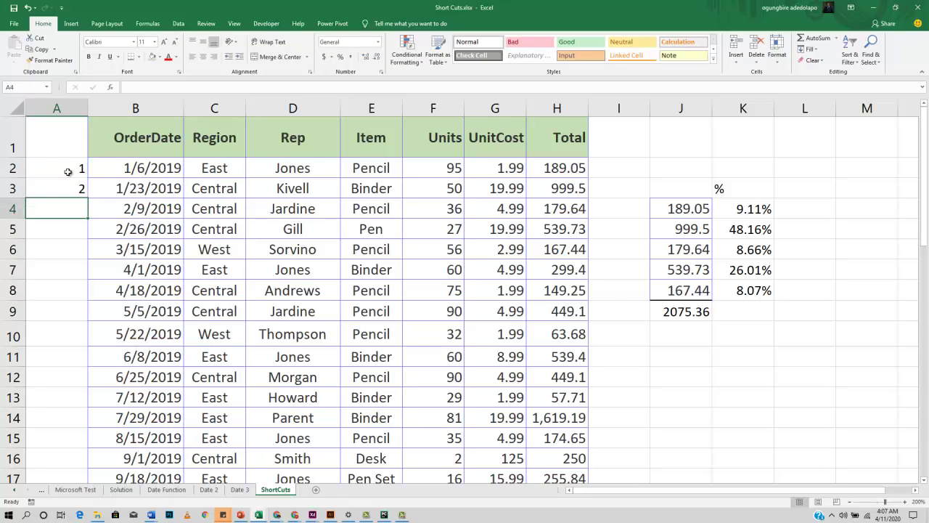
{"action": "type", "text": "3"}
{"action": "key", "text": "Return"}
{"action": "left_click_drag", "start_coordinate": [71, 220], "coordinate": [73, 210]}
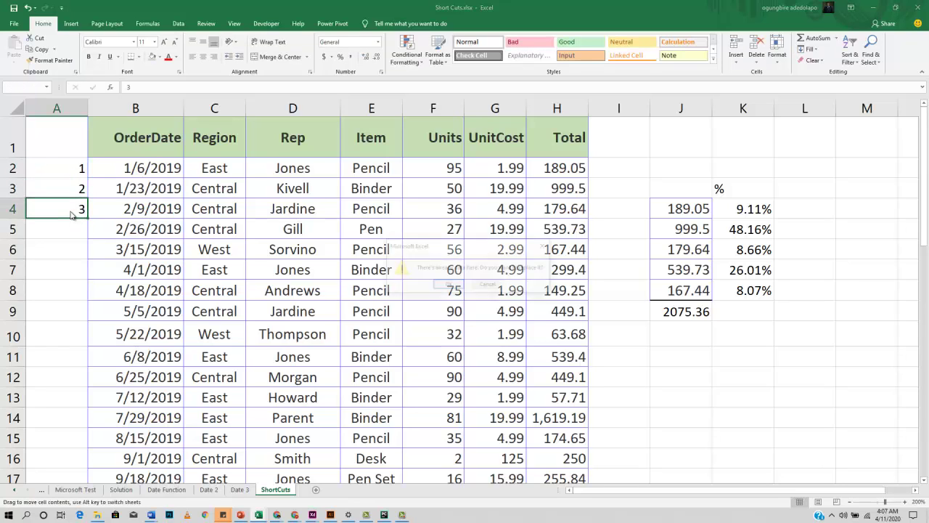
{"action": "left_click", "coordinate": [488, 284]}
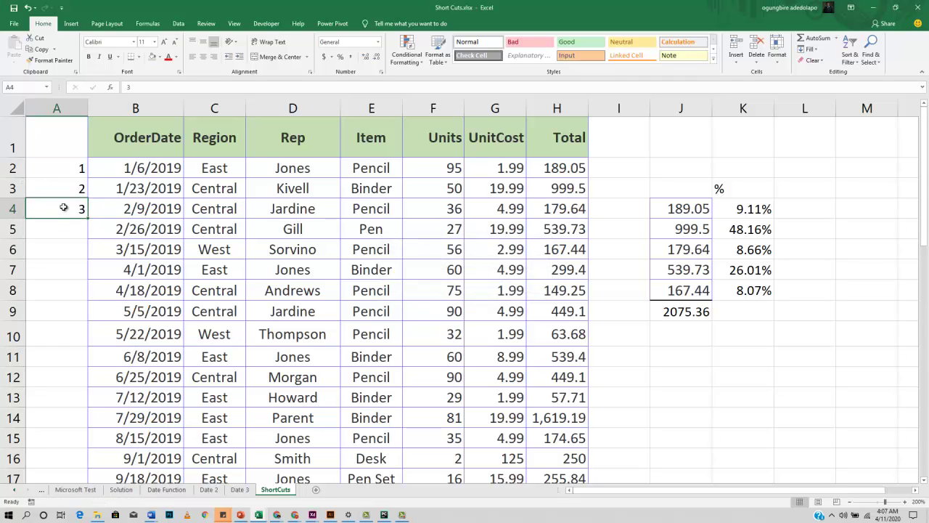
- Extend the 1, 2 series from A2:A3 down to row 44, numbering through 43
{"action": "left_click_drag", "start_coordinate": [73, 167], "coordinate": [72, 191]}
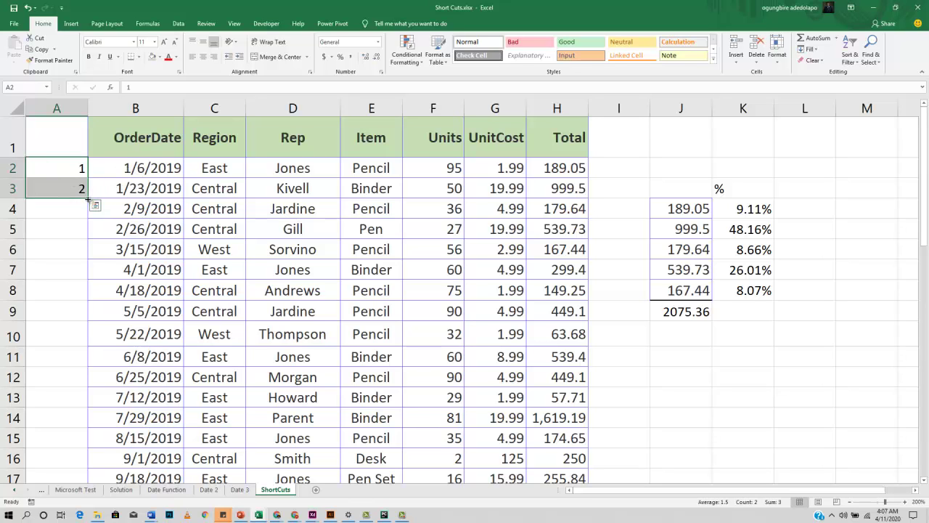
{"action": "left_click_drag", "start_coordinate": [87, 198], "coordinate": [79, 429]}
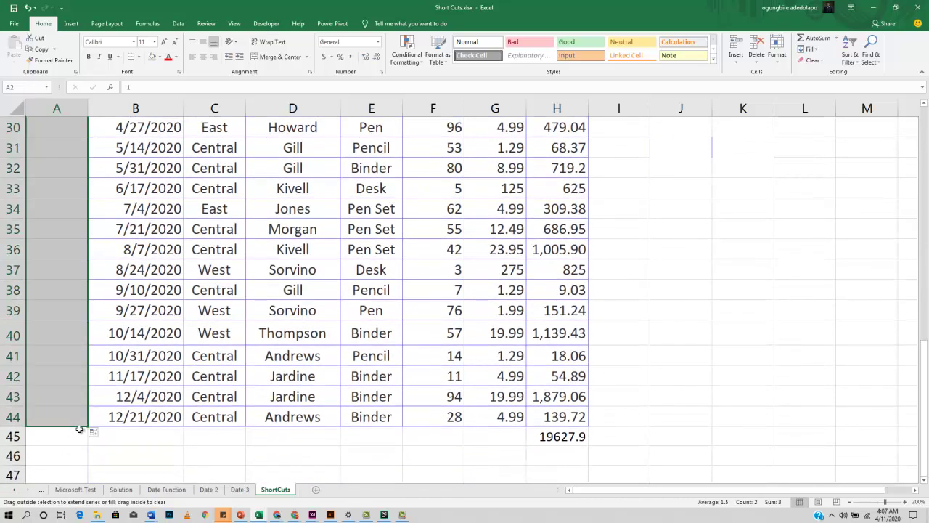
{"action": "scroll", "coordinate": [87, 317], "scroll_direction": "up", "scroll_amount": 10}
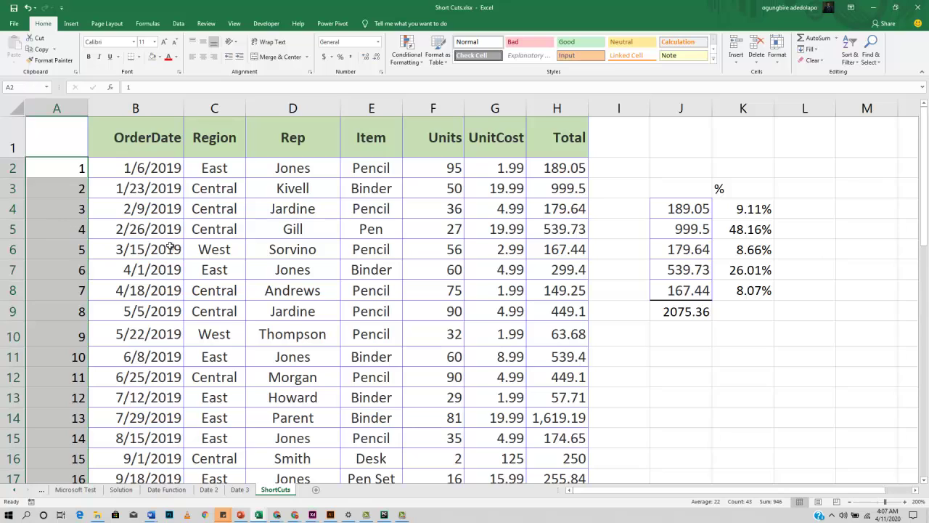
{"action": "left_click", "coordinate": [212, 249]}
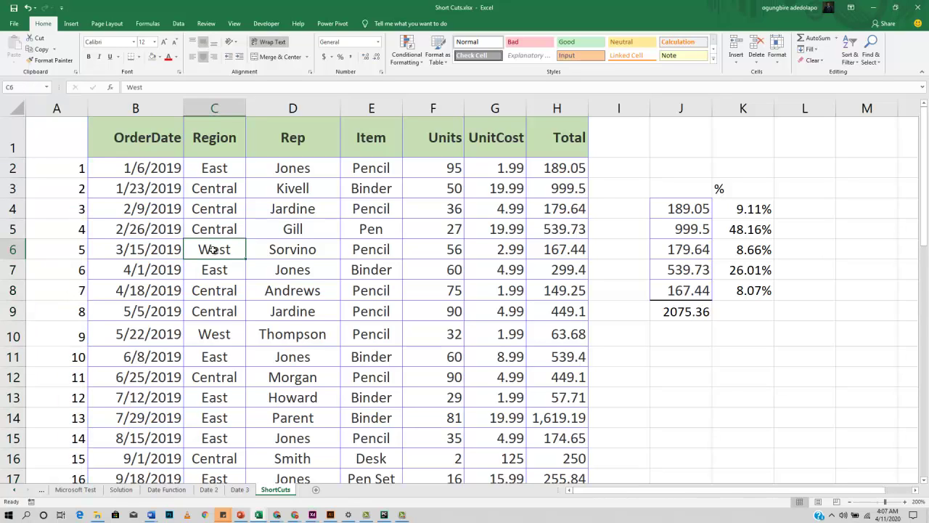